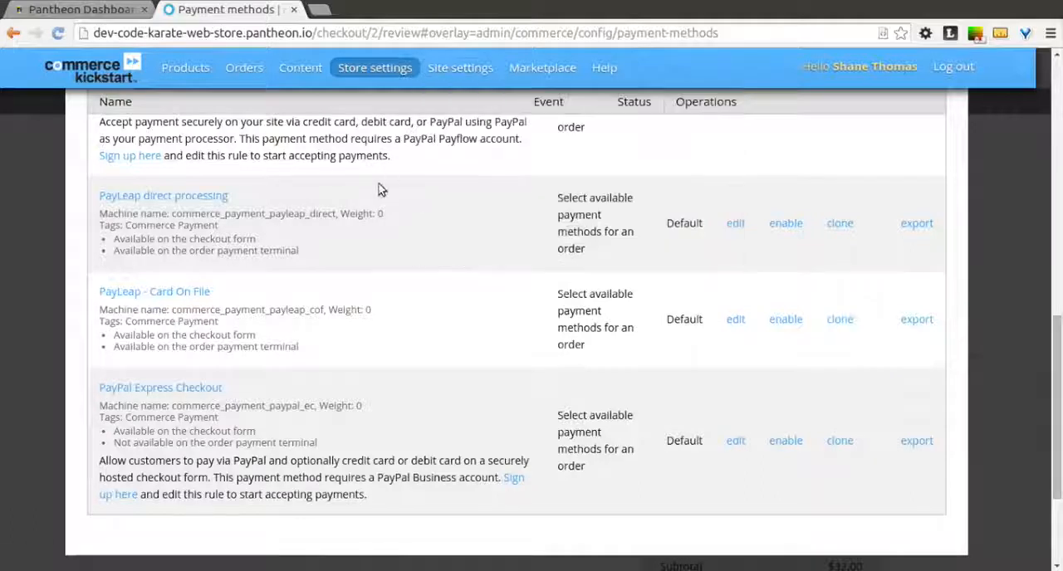
Step: Look through the disabled payment method rules and open the site's Modules administration page
{"action": "scroll", "coordinate": [382, 257], "scroll_direction": "down", "scroll_amount": 1}
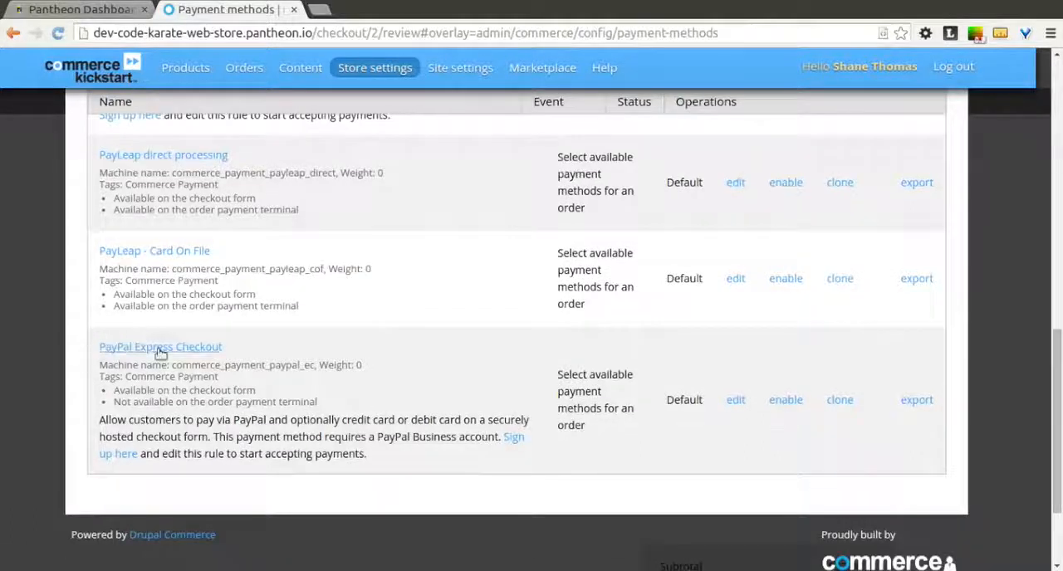
{"action": "scroll", "coordinate": [286, 337], "scroll_direction": "up", "scroll_amount": 5}
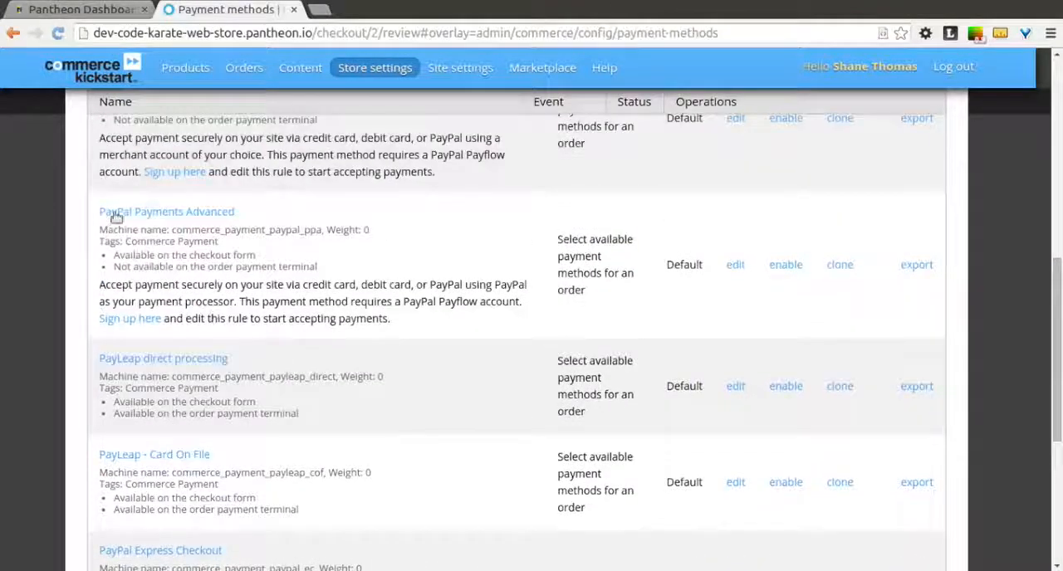
{"action": "scroll", "coordinate": [314, 220], "scroll_direction": "up", "scroll_amount": 3}
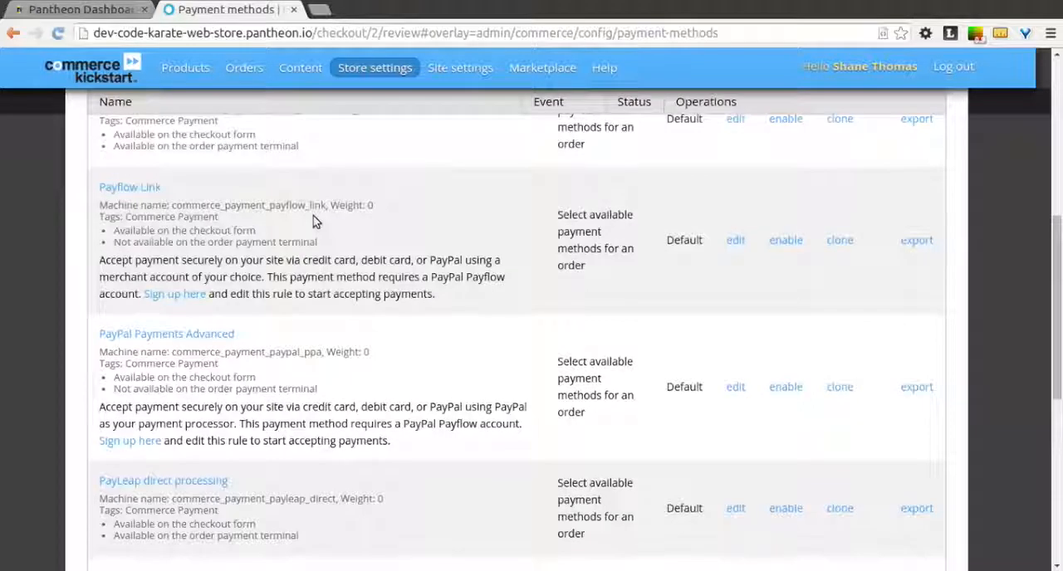
{"action": "scroll", "coordinate": [314, 220], "scroll_direction": "up", "scroll_amount": 3}
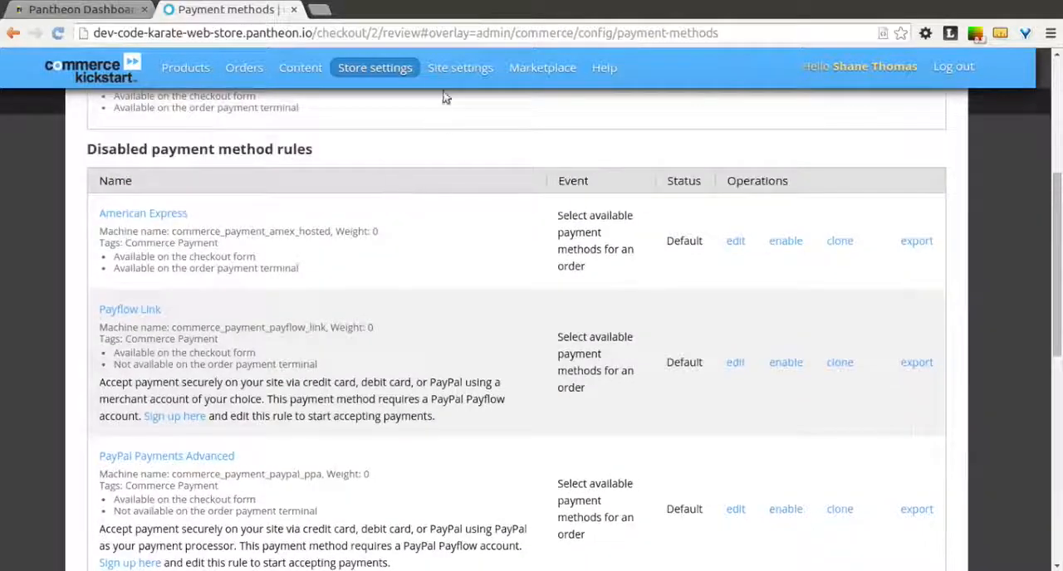
{"action": "mouse_move", "coordinate": [452, 72]}
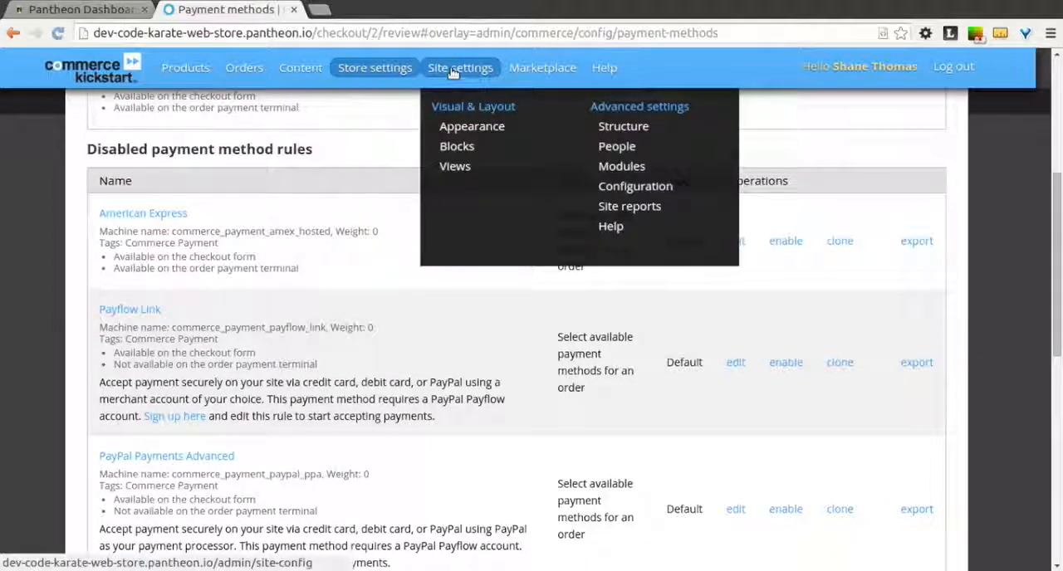
{"action": "left_click", "coordinate": [633, 170]}
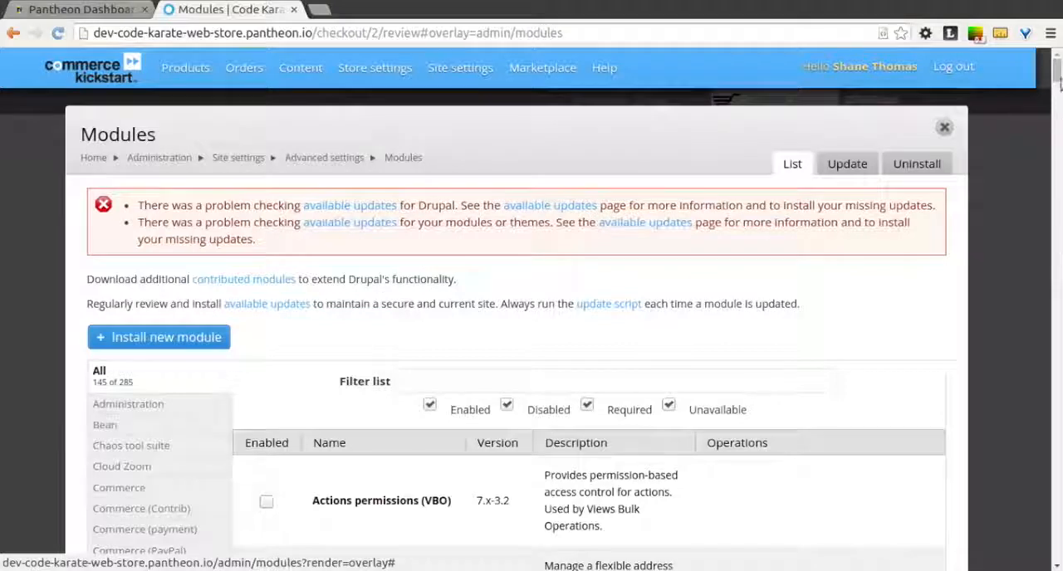
Step: Examine the list of available modules, both in the Administration category and across all categories
{"action": "mouse_move", "coordinate": [1058, 70]}
{"action": "left_mouse_down"}
{"action": "mouse_move", "coordinate": [1059, 86]}
{"action": "mouse_move", "coordinate": [1060, 61]}
{"action": "left_mouse_up"}
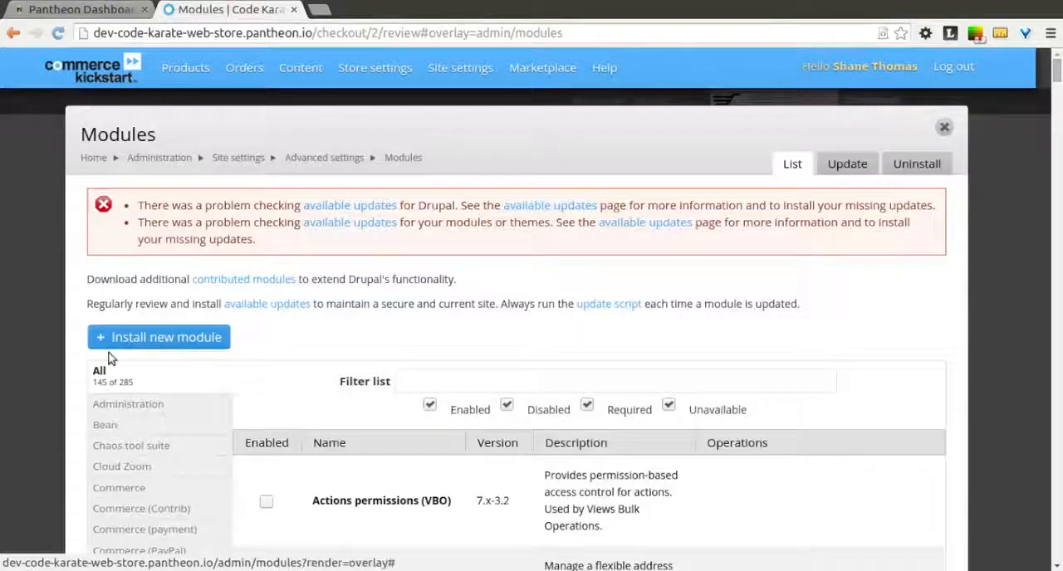
{"action": "scroll", "coordinate": [110, 358], "scroll_direction": "down", "scroll_amount": 2}
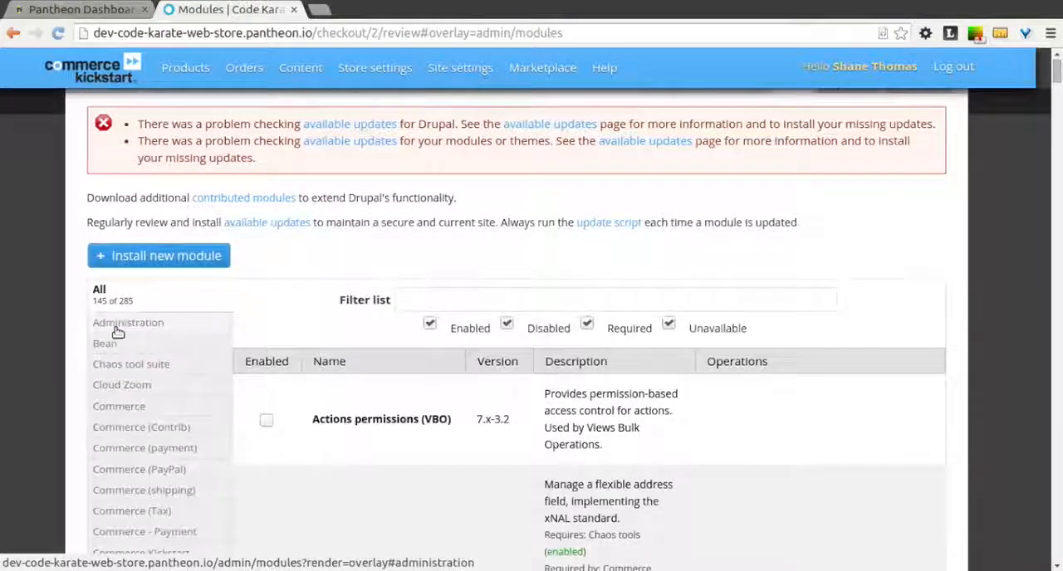
{"action": "left_click", "coordinate": [118, 324]}
{"action": "scroll", "coordinate": [395, 353], "scroll_direction": "down", "scroll_amount": 1}
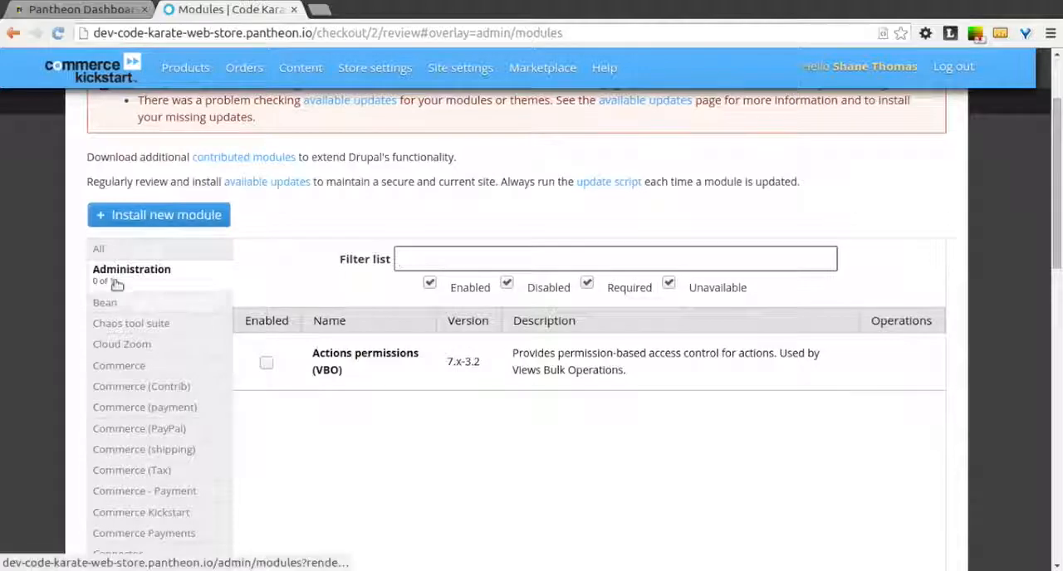
{"action": "left_click", "coordinate": [115, 251]}
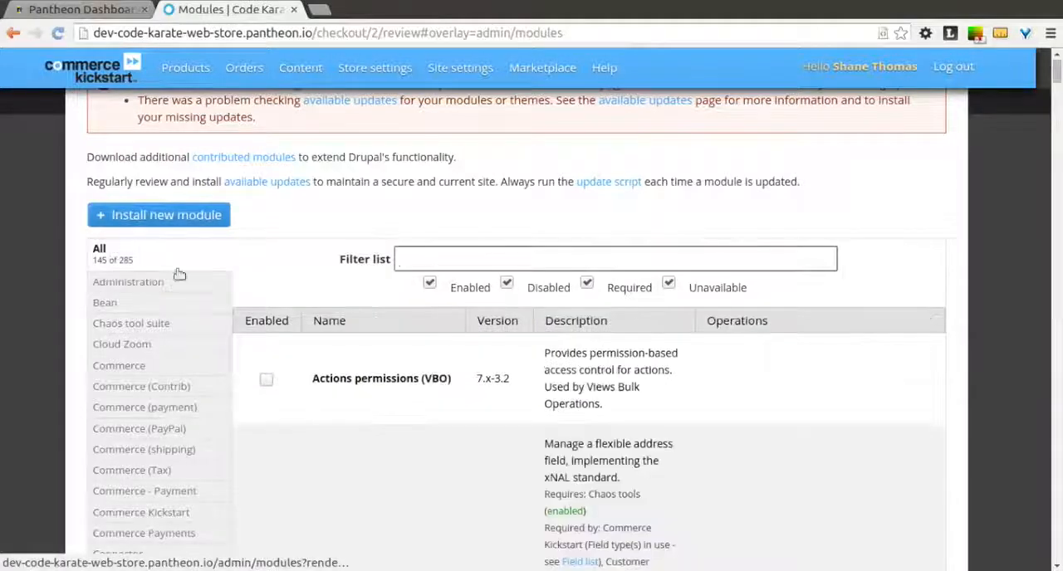
{"action": "scroll", "coordinate": [218, 293], "scroll_direction": "down", "scroll_amount": 3}
{"action": "scroll", "coordinate": [218, 293], "scroll_direction": "down", "scroll_amount": 4}
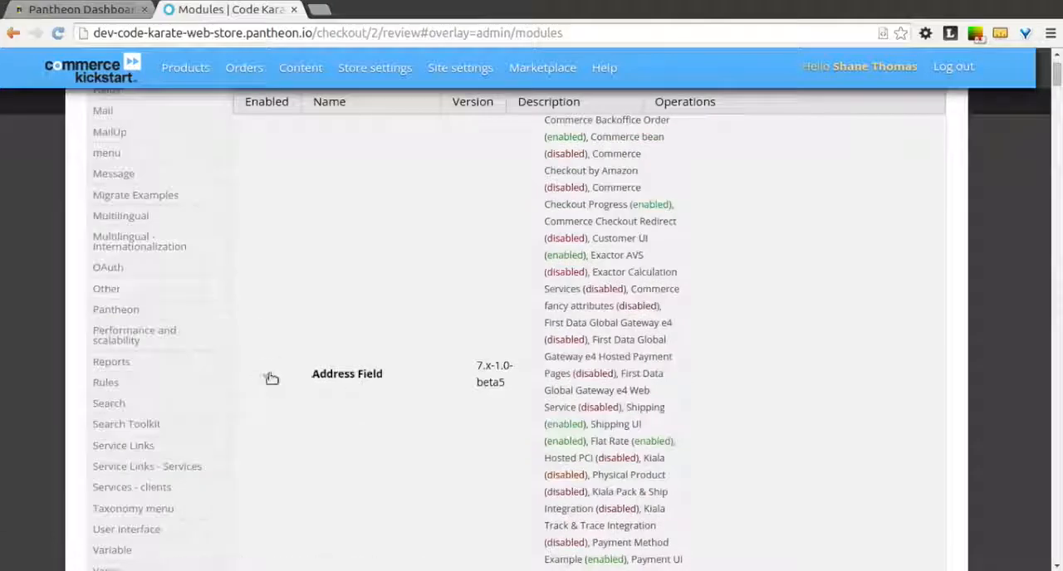
{"action": "scroll", "coordinate": [327, 358], "scroll_direction": "down", "scroll_amount": 4}
{"action": "scroll", "coordinate": [325, 359], "scroll_direction": "down", "scroll_amount": 2}
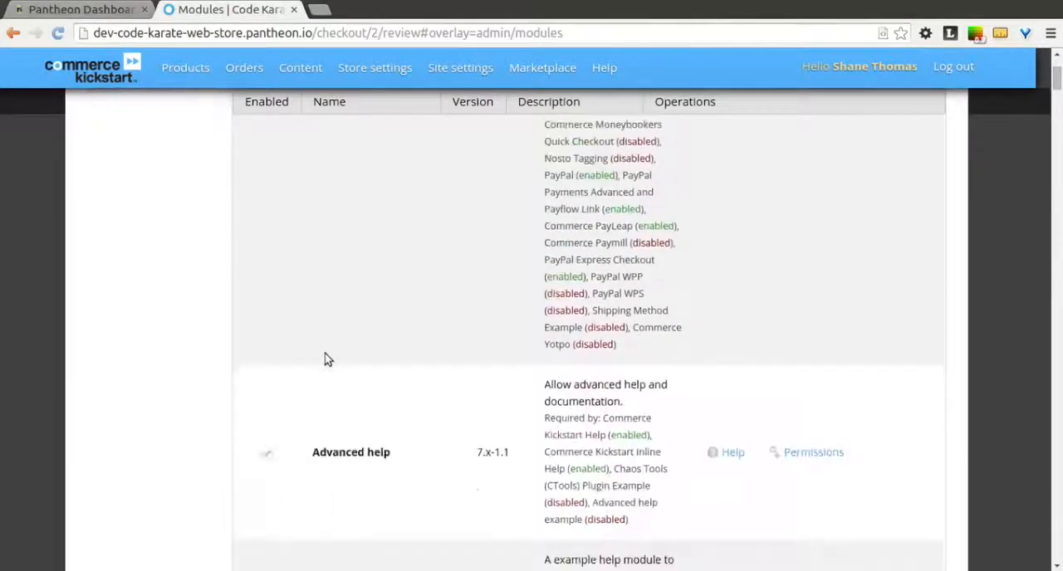
{"action": "scroll", "coordinate": [326, 359], "scroll_direction": "up", "scroll_amount": 14}
{"action": "scroll", "coordinate": [326, 358], "scroll_direction": "up", "scroll_amount": 1}
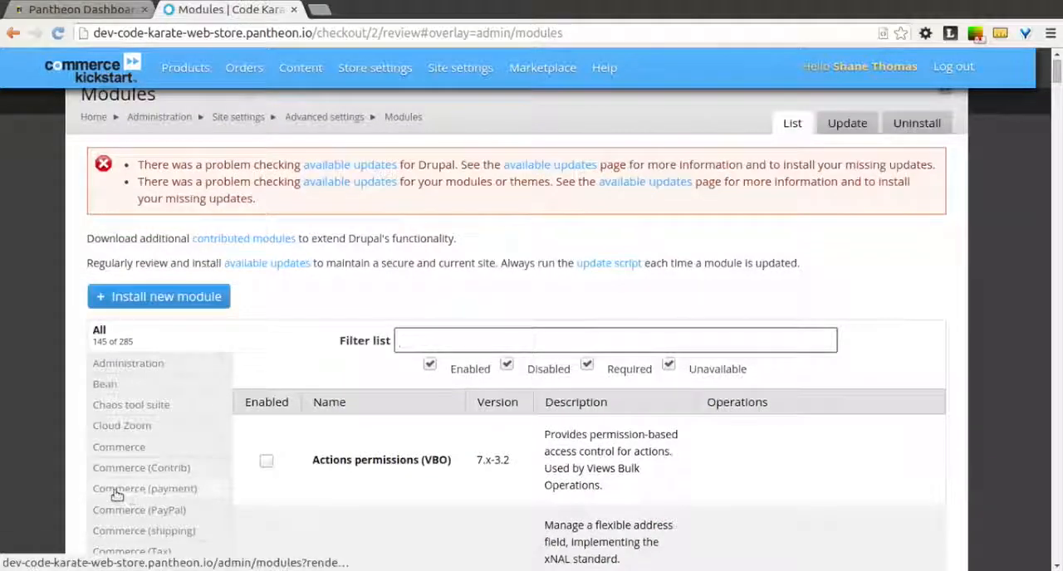
Step: Enable the PayPal WPS module in the Commerce (PayPal) category and save the module configuration
{"action": "left_click", "coordinate": [108, 516]}
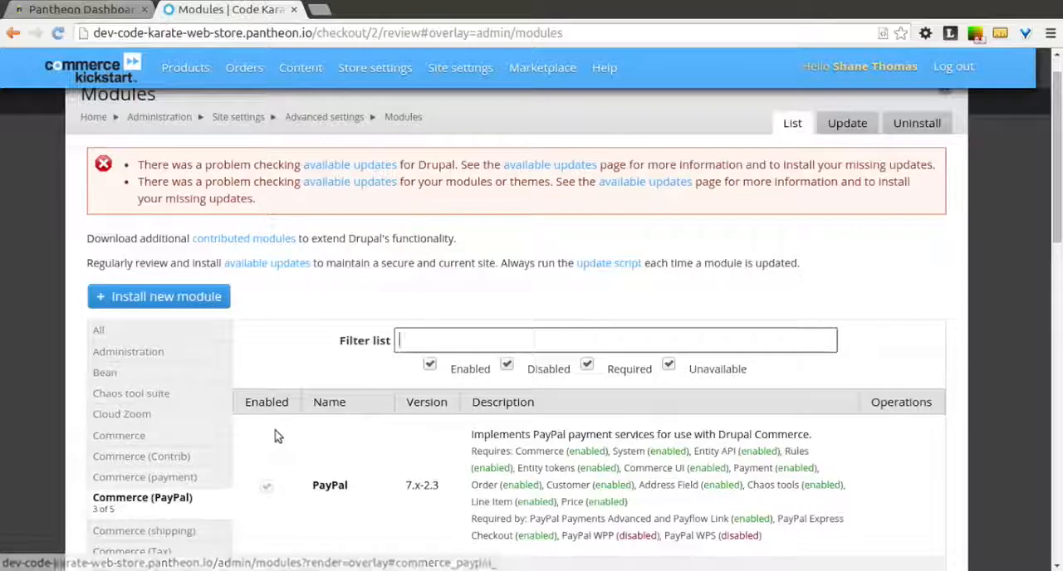
{"action": "scroll", "coordinate": [278, 440], "scroll_direction": "down", "scroll_amount": 2}
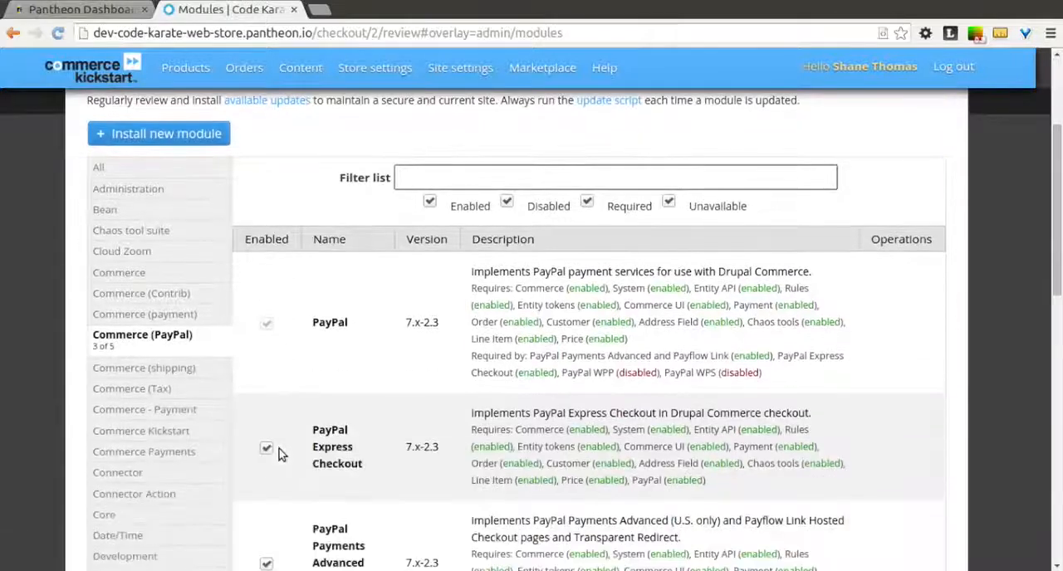
{"action": "scroll", "coordinate": [282, 440], "scroll_direction": "down", "scroll_amount": 1}
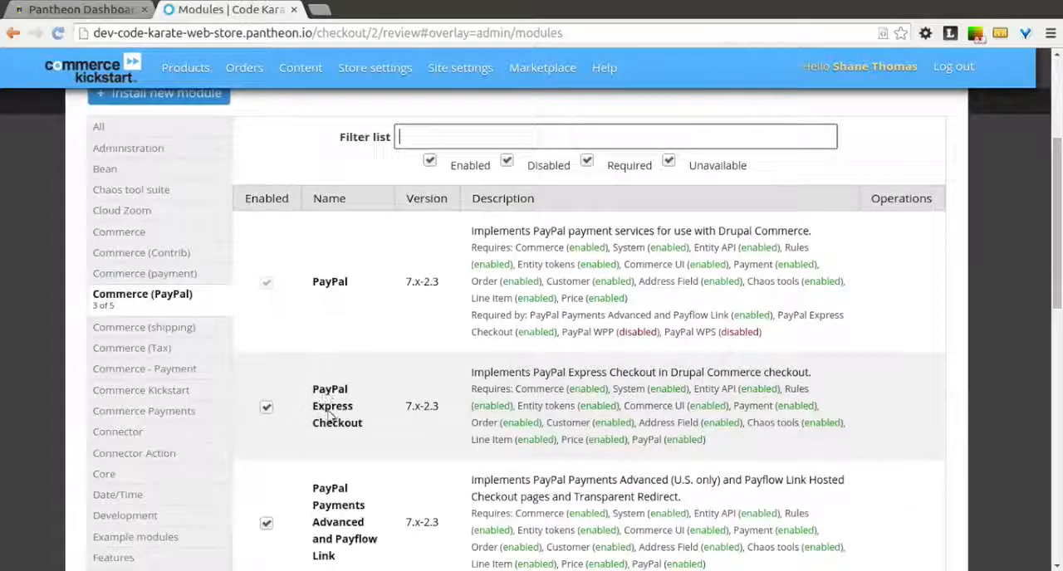
{"action": "scroll", "coordinate": [390, 427], "scroll_direction": "down", "scroll_amount": 3}
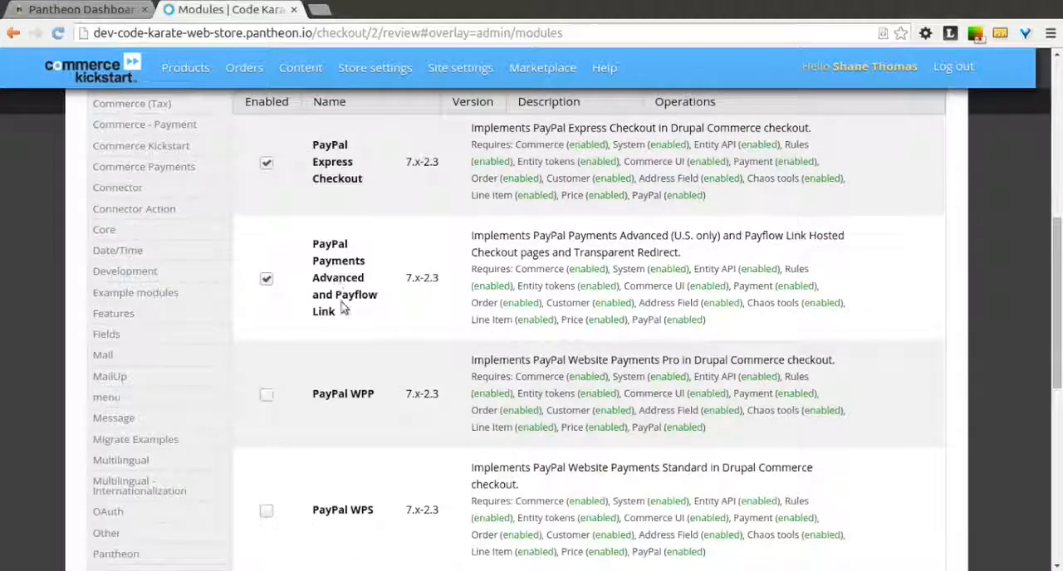
{"action": "scroll", "coordinate": [360, 335], "scroll_direction": "down", "scroll_amount": 2}
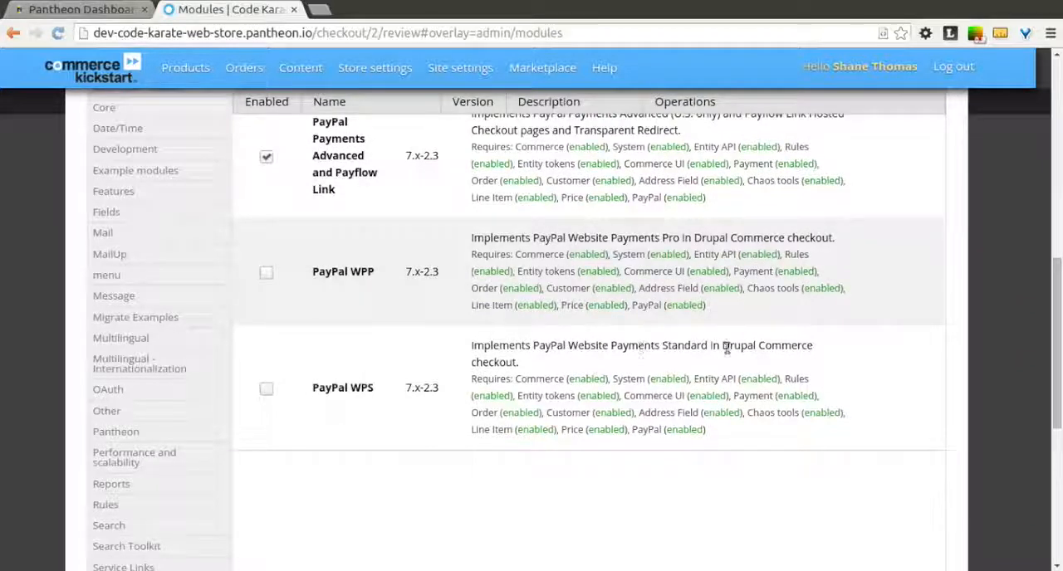
{"action": "left_click", "coordinate": [266, 391]}
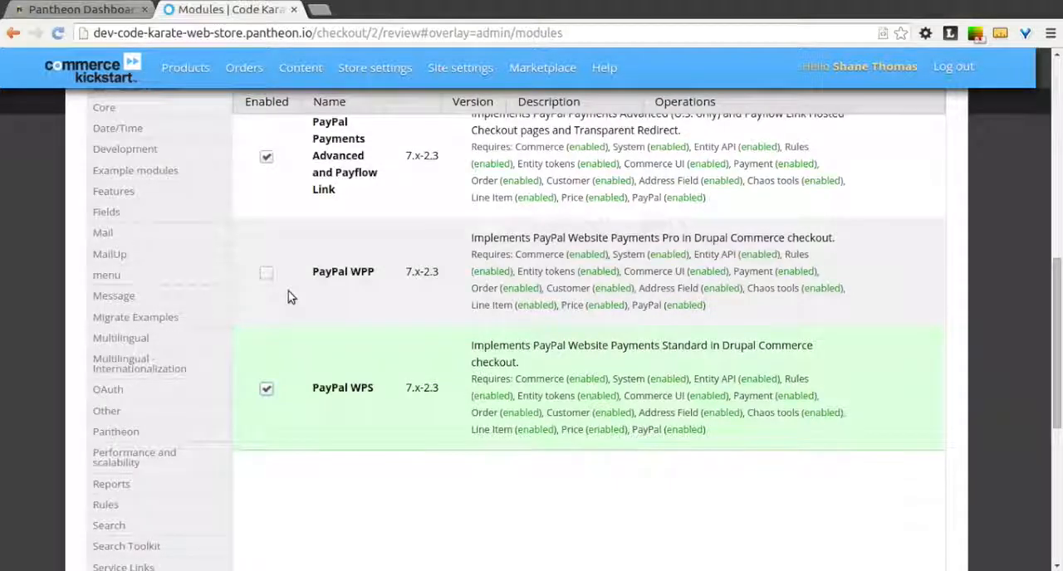
{"action": "scroll", "coordinate": [288, 295], "scroll_direction": "up", "scroll_amount": 5}
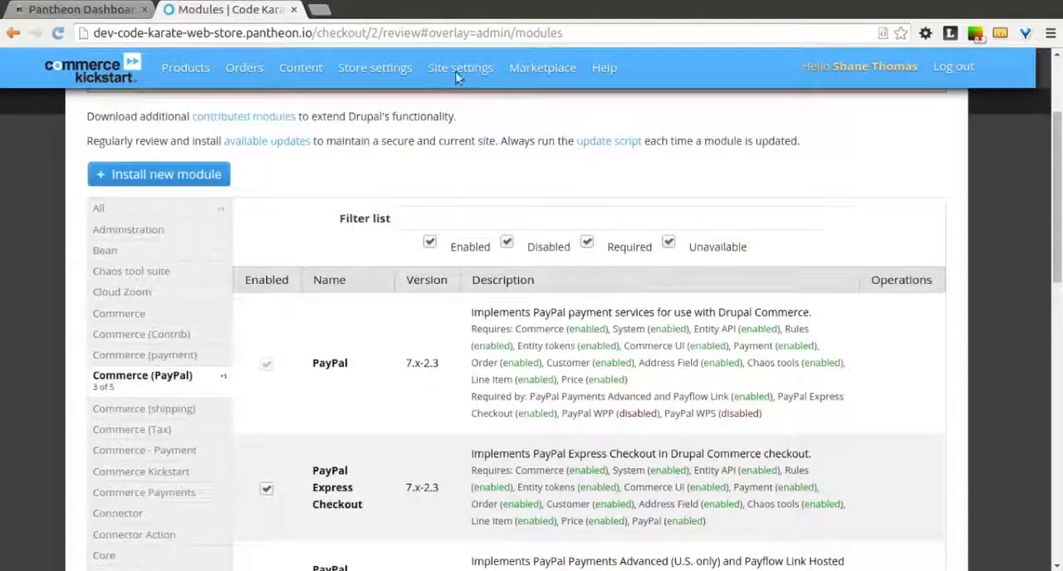
{"action": "scroll", "coordinate": [371, 274], "scroll_direction": "down", "scroll_amount": 1}
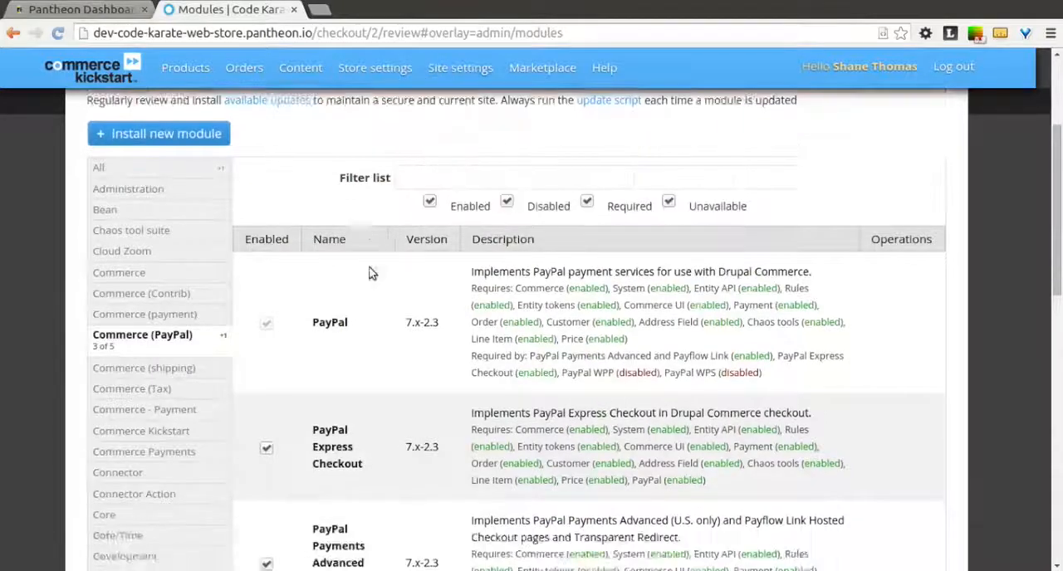
{"action": "scroll", "coordinate": [371, 274], "scroll_direction": "down", "scroll_amount": 10}
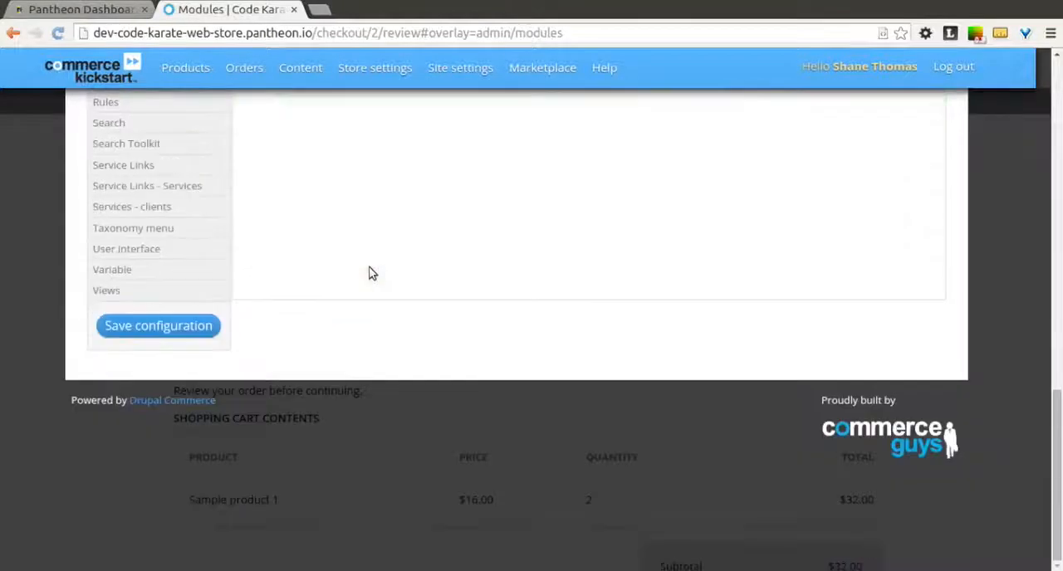
{"action": "left_click", "coordinate": [175, 325]}
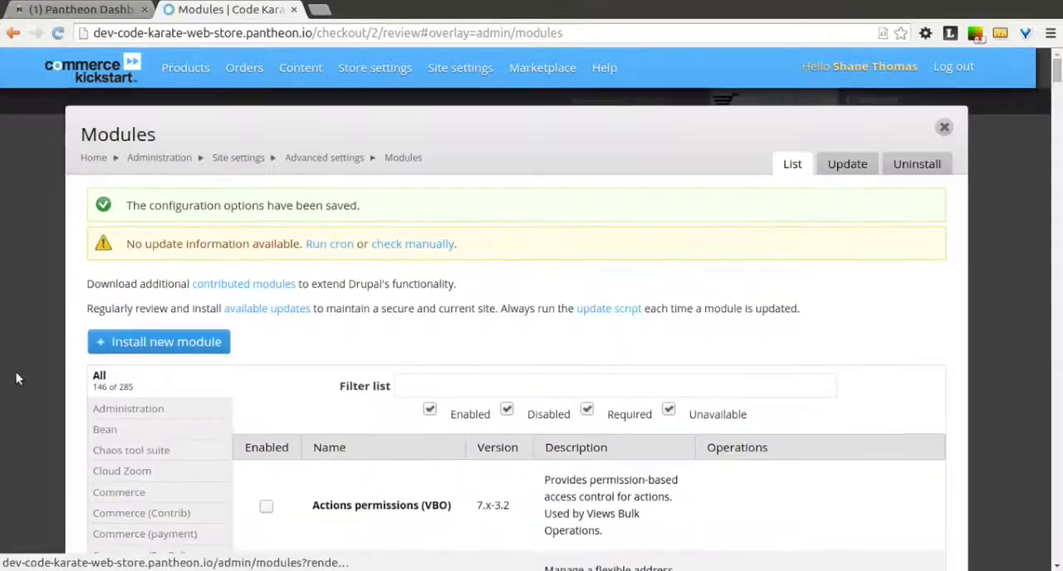
Step: Enable the PayPal WPS rule among the store's payment methods and confirm it
{"action": "mouse_move", "coordinate": [381, 72]}
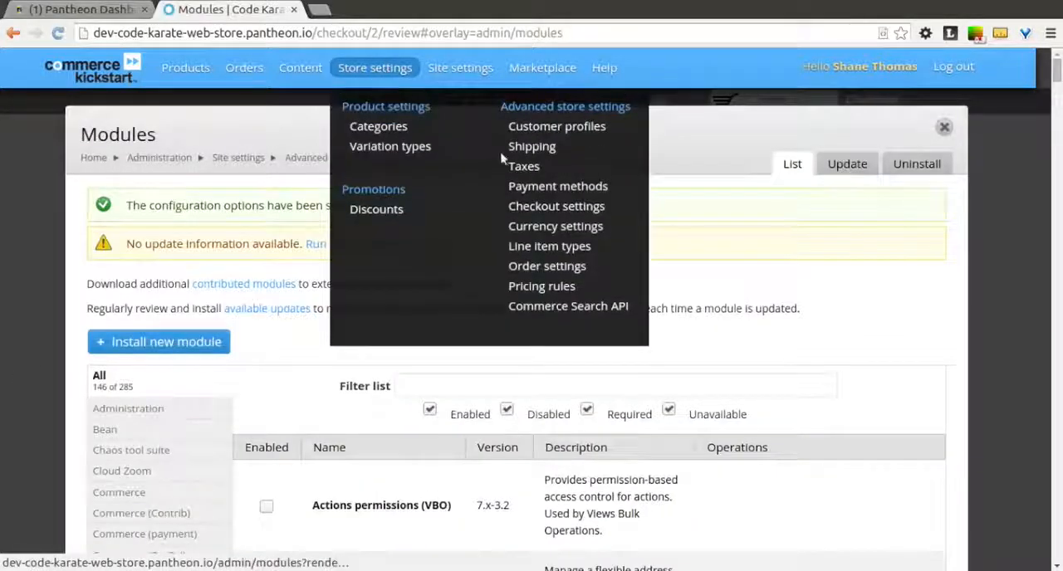
{"action": "left_click", "coordinate": [540, 191]}
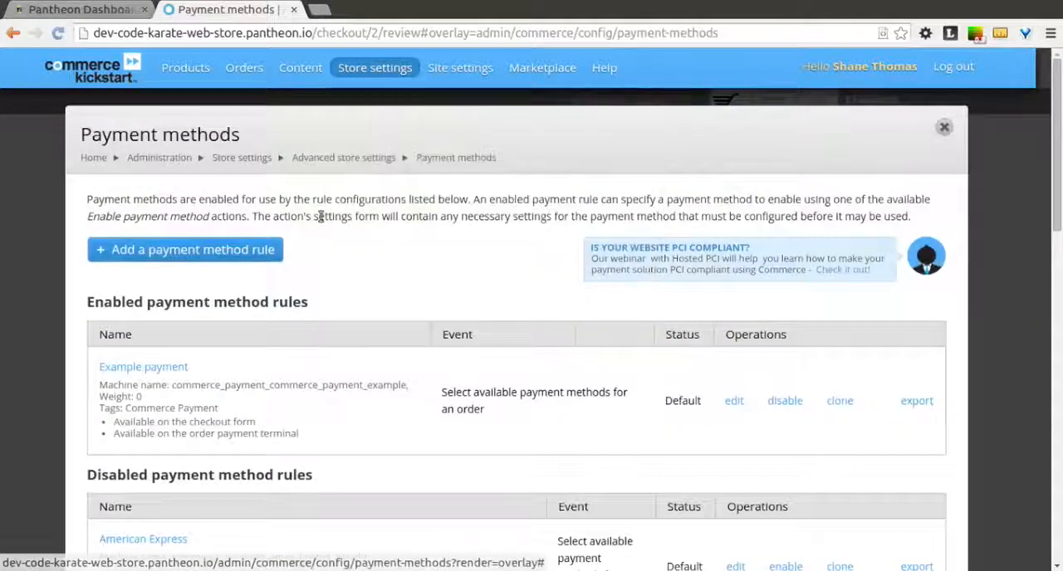
{"action": "scroll", "coordinate": [322, 222], "scroll_direction": "down", "scroll_amount": 1}
{"action": "scroll", "coordinate": [323, 222], "scroll_direction": "down", "scroll_amount": 8}
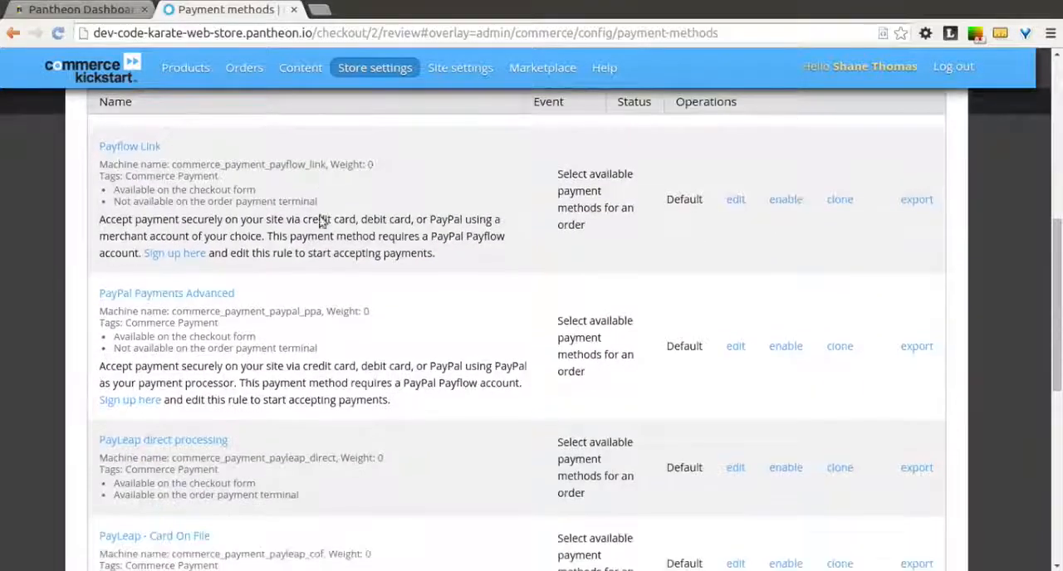
{"action": "scroll", "coordinate": [322, 222], "scroll_direction": "down", "scroll_amount": 3}
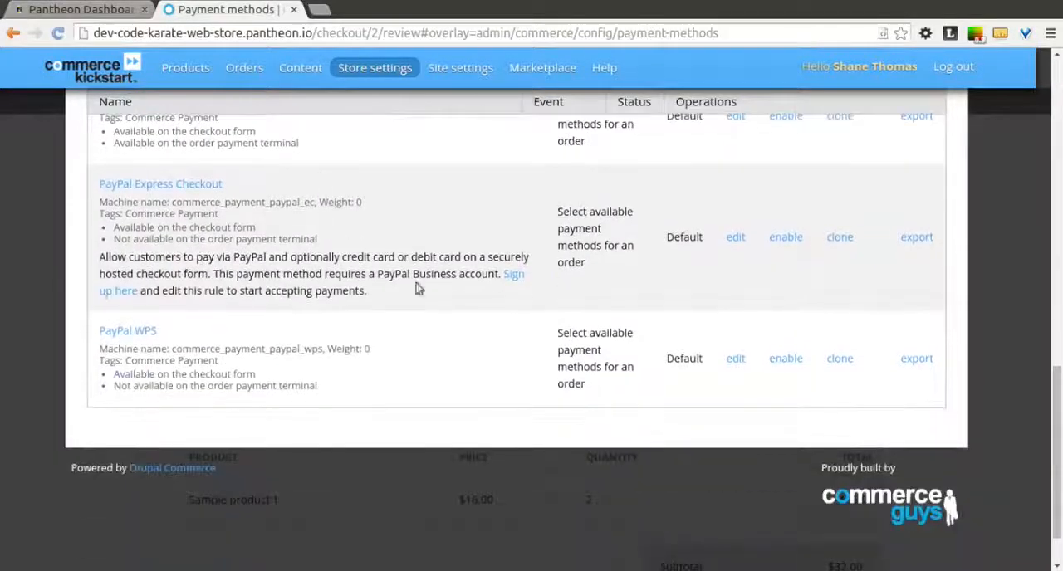
{"action": "left_click", "coordinate": [787, 359]}
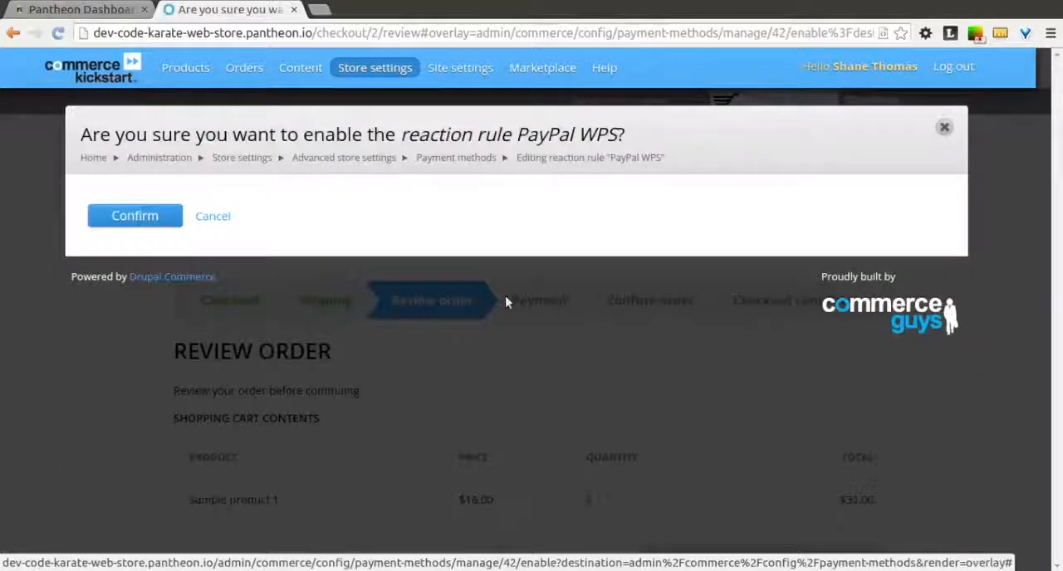
{"action": "left_click", "coordinate": [133, 216]}
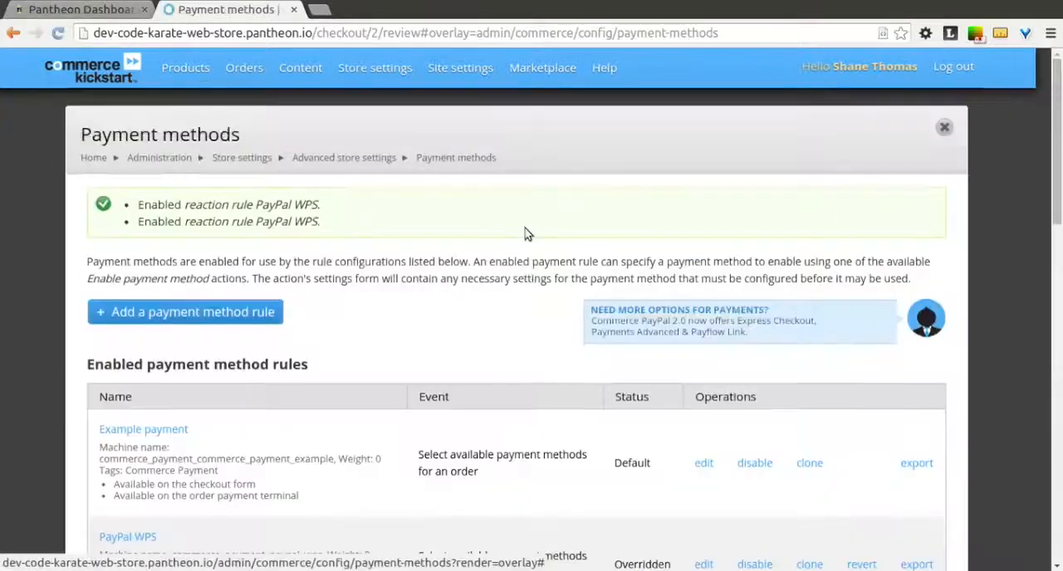
Step: Open the PayPal WPS rule's action "Enable payment method: PayPal WPS" for editing
{"action": "scroll", "coordinate": [702, 490], "scroll_direction": "down", "scroll_amount": 2}
{"action": "left_click", "coordinate": [701, 489]}
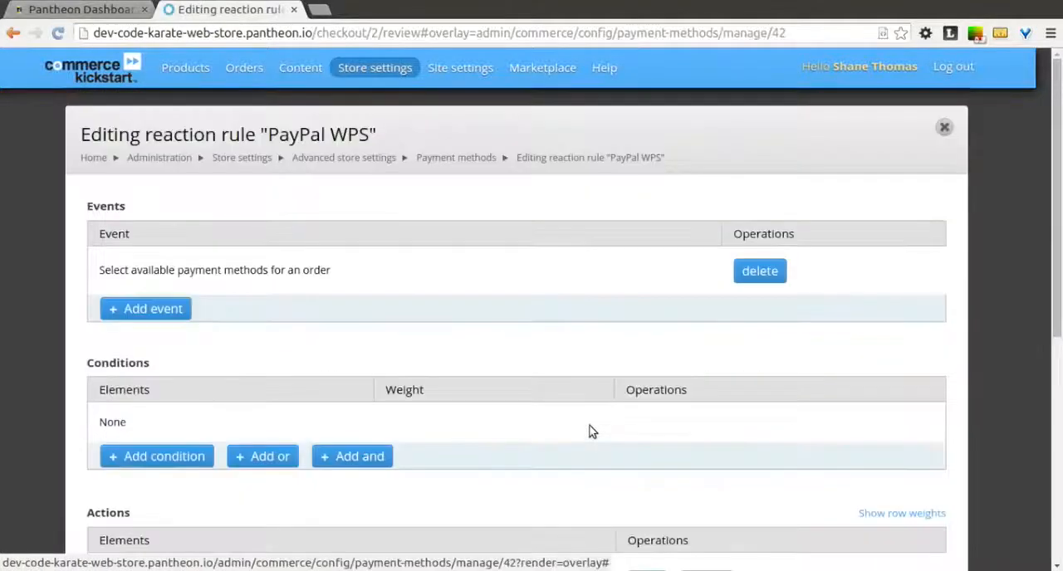
{"action": "scroll", "coordinate": [591, 431], "scroll_direction": "down", "scroll_amount": 1}
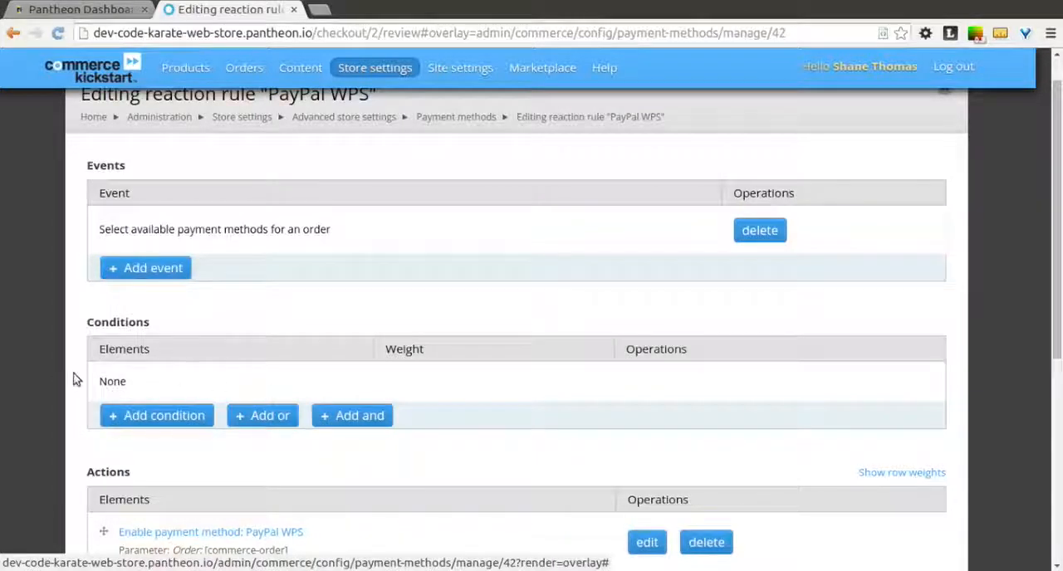
{"action": "scroll", "coordinate": [78, 415], "scroll_direction": "down", "scroll_amount": 2}
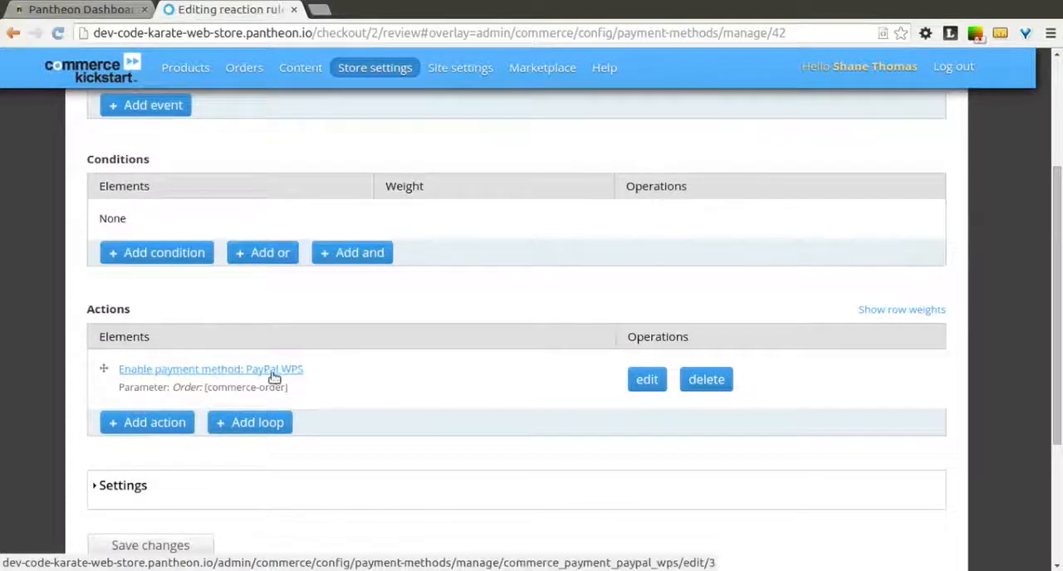
{"action": "left_click", "coordinate": [645, 387]}
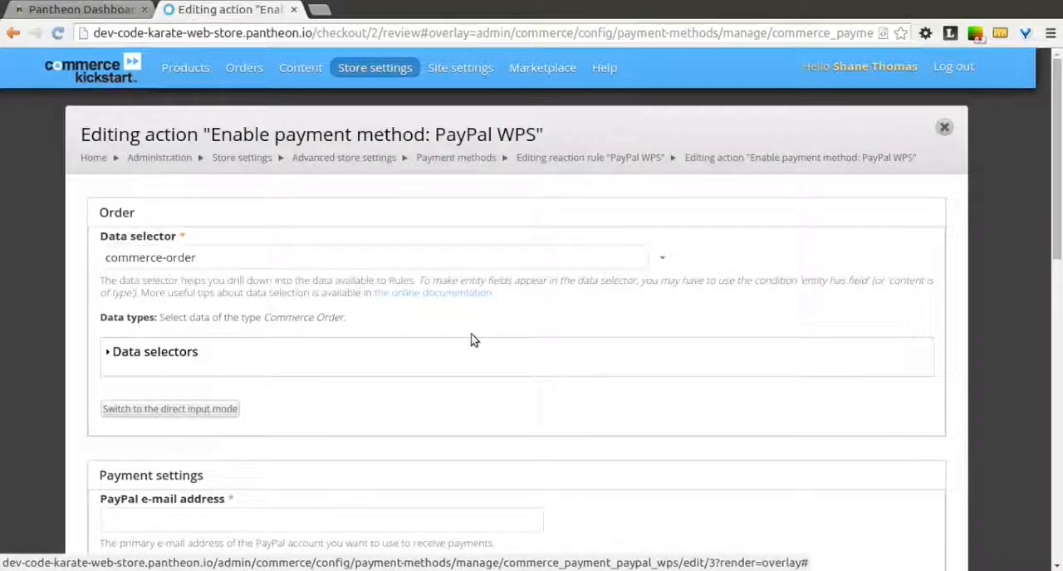
Step: Enter the PayPal e-mail address for receiving payments in the PayPal WPS action's payment settings and save the action
{"action": "scroll", "coordinate": [490, 352], "scroll_direction": "down", "scroll_amount": 3}
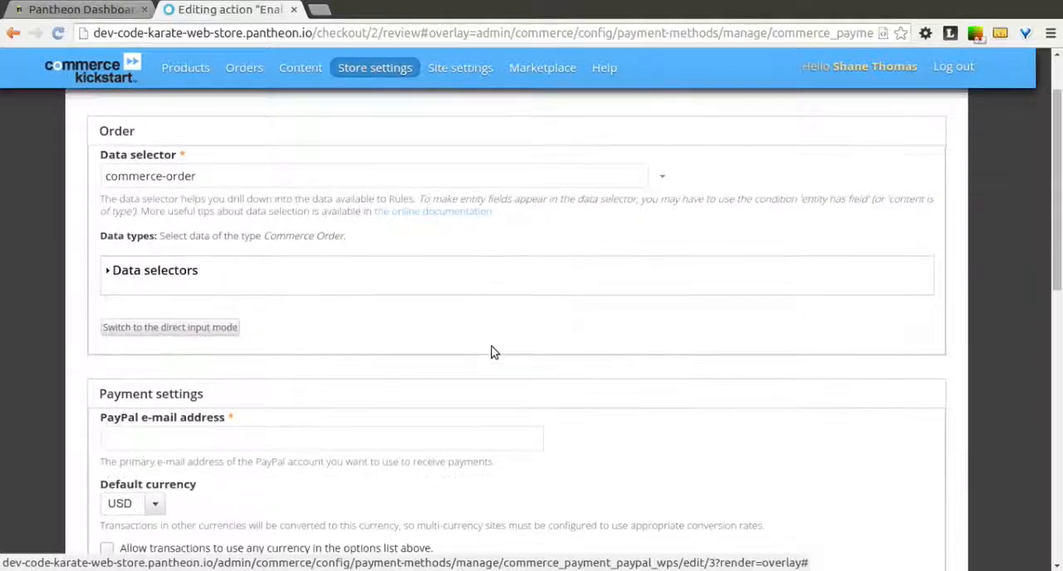
{"action": "left_click", "coordinate": [178, 283]}
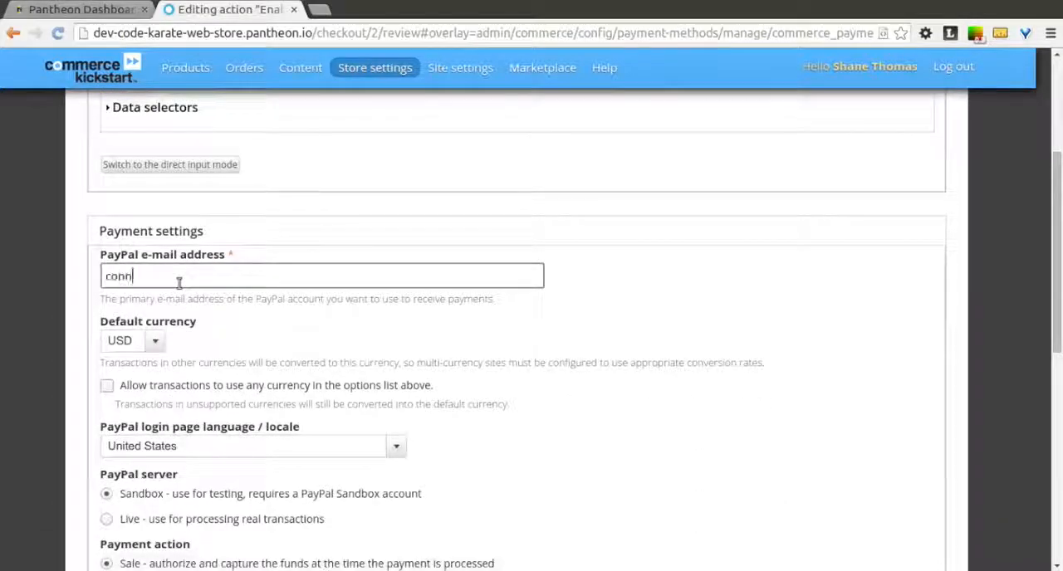
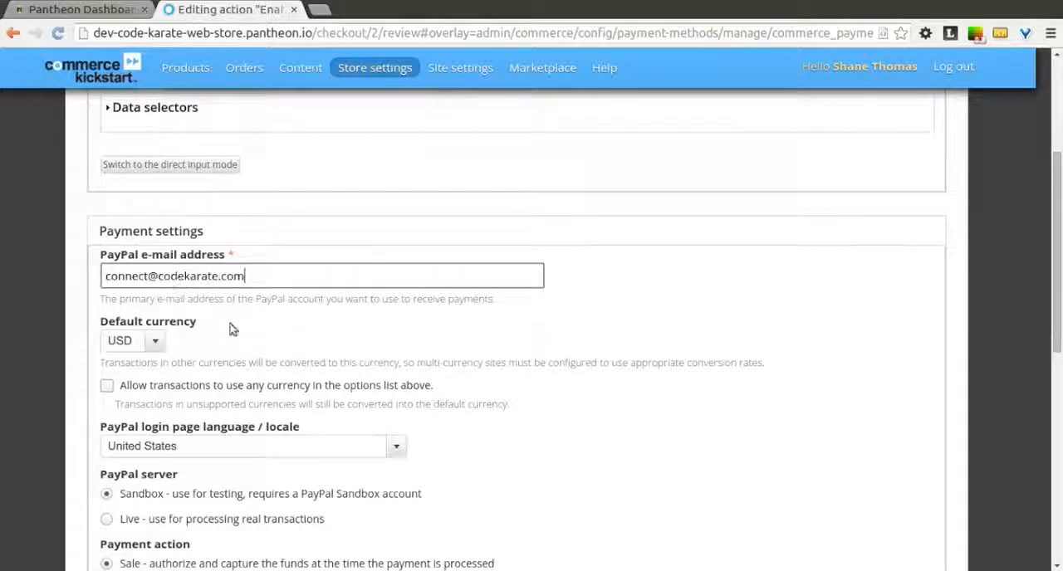
{"action": "key", "text": "Tab"}
{"action": "scroll", "coordinate": [538, 298], "scroll_direction": "down", "scroll_amount": 2}
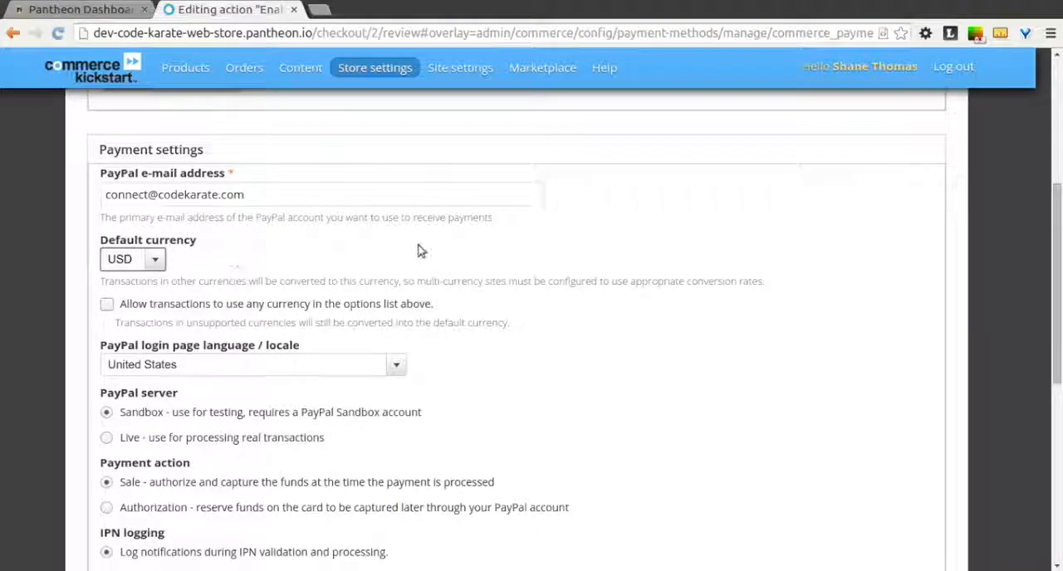
{"action": "scroll", "coordinate": [419, 251], "scroll_direction": "down", "scroll_amount": 2}
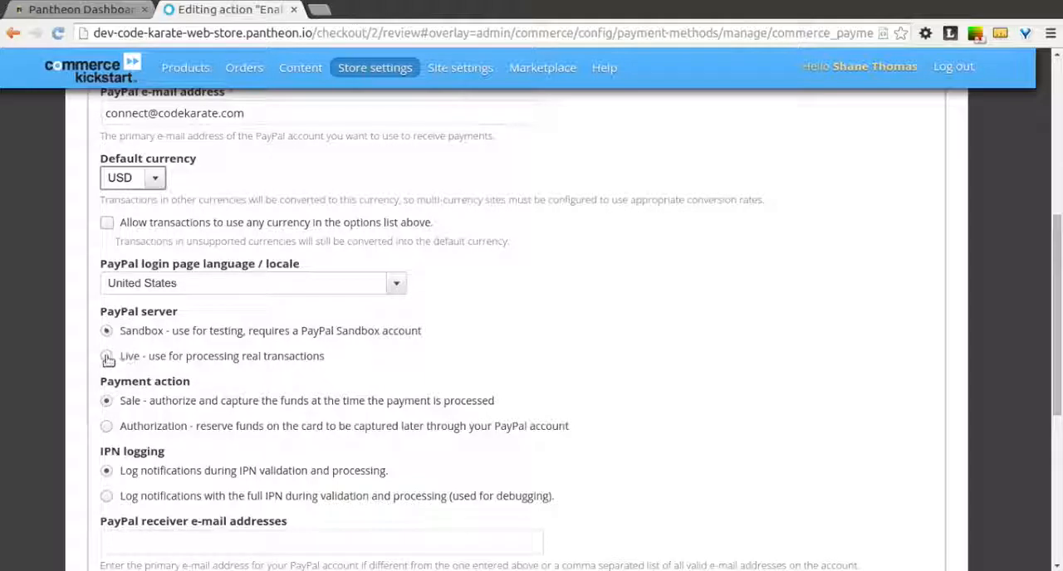
{"action": "scroll", "coordinate": [485, 331], "scroll_direction": "down", "scroll_amount": 5}
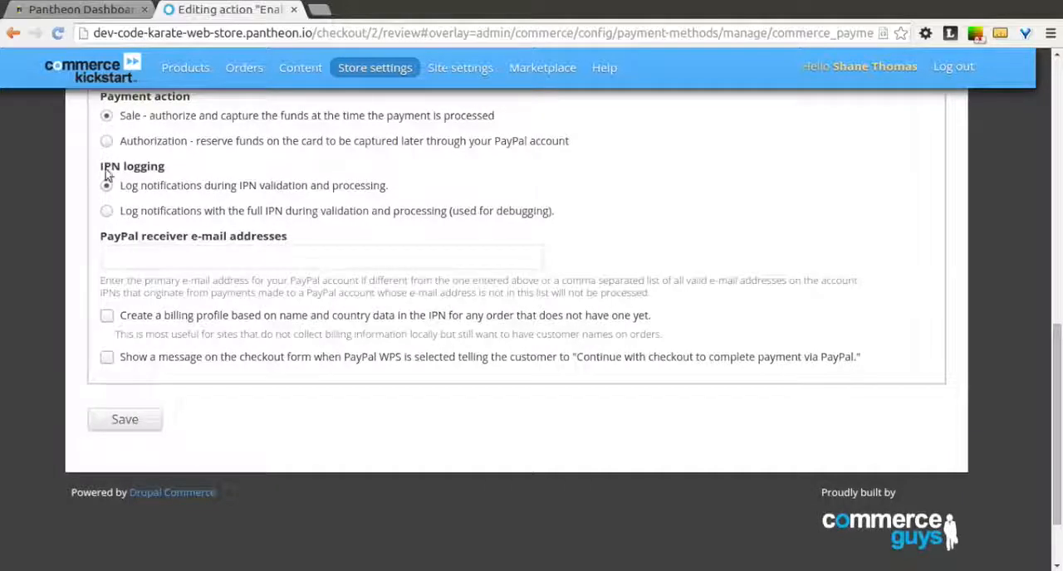
{"action": "left_click", "coordinate": [153, 421]}
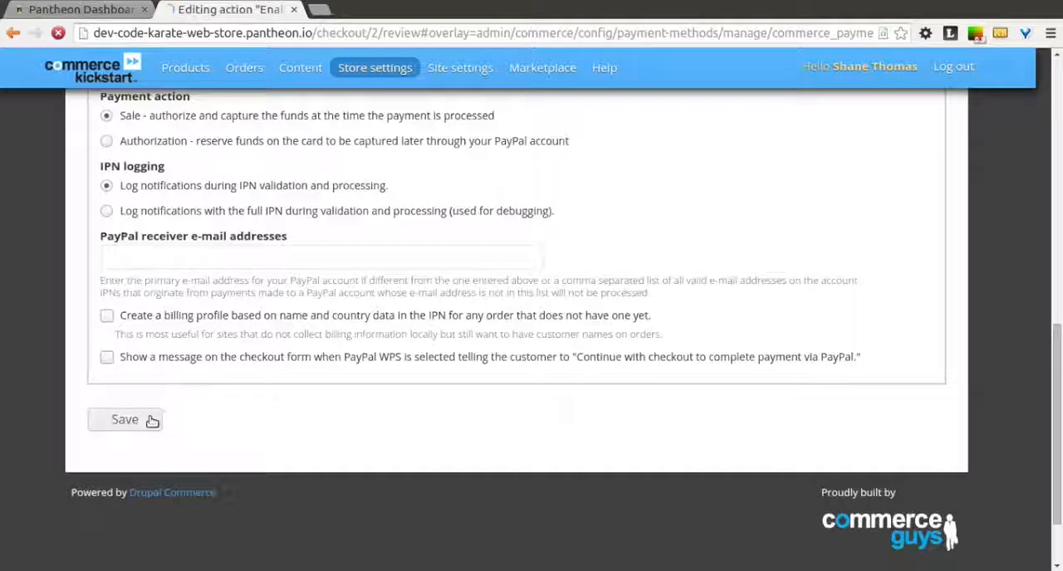